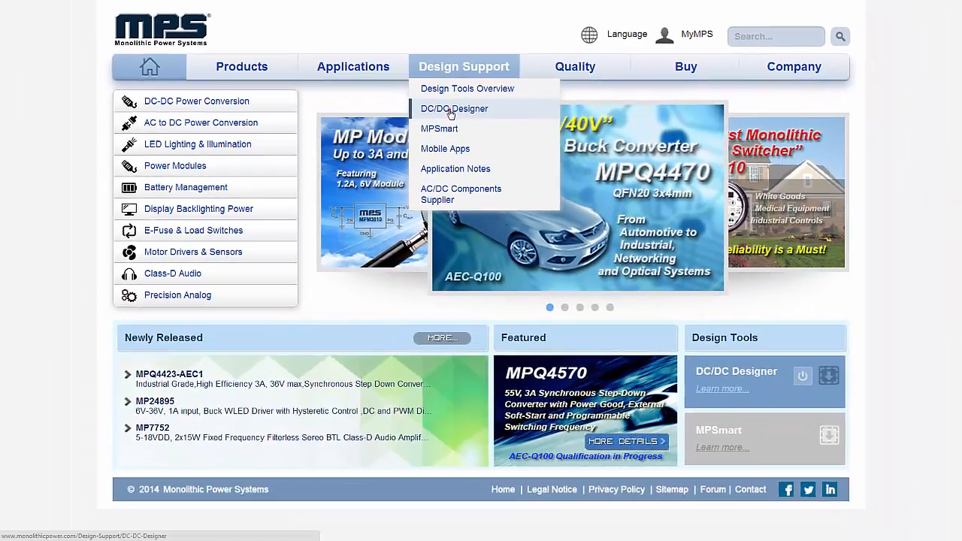
- Launch the online MPS DC/DC Designer from the site's Design Support section and accept its Terms of Service
{"action": "left_click", "coordinate": [438, 133]}
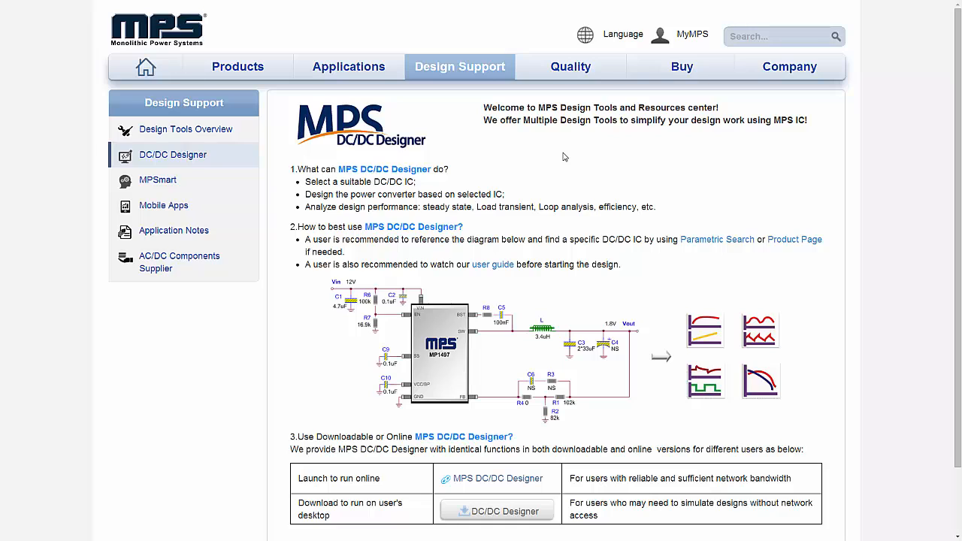
{"action": "scroll", "coordinate": [563, 156], "scroll_direction": "down", "scroll_amount": 1}
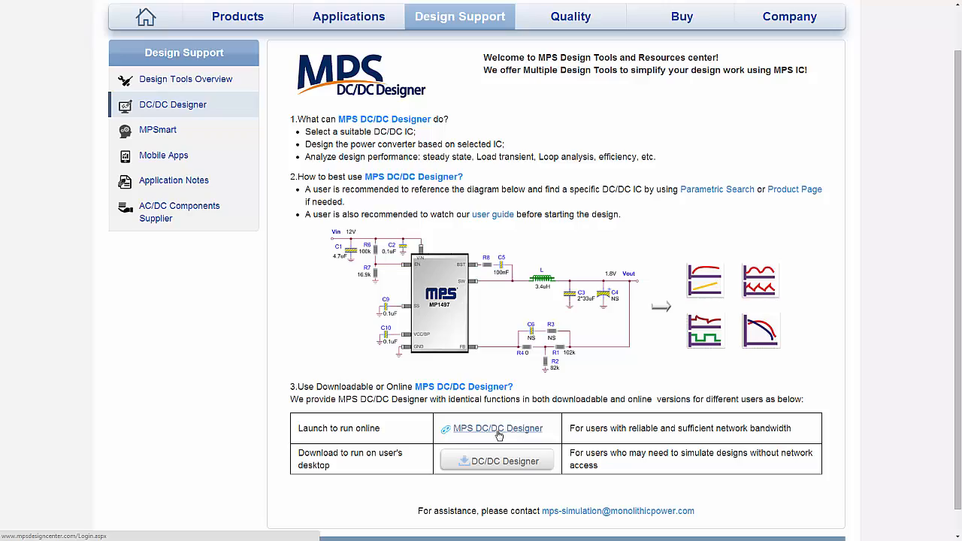
{"action": "left_click", "coordinate": [498, 431]}
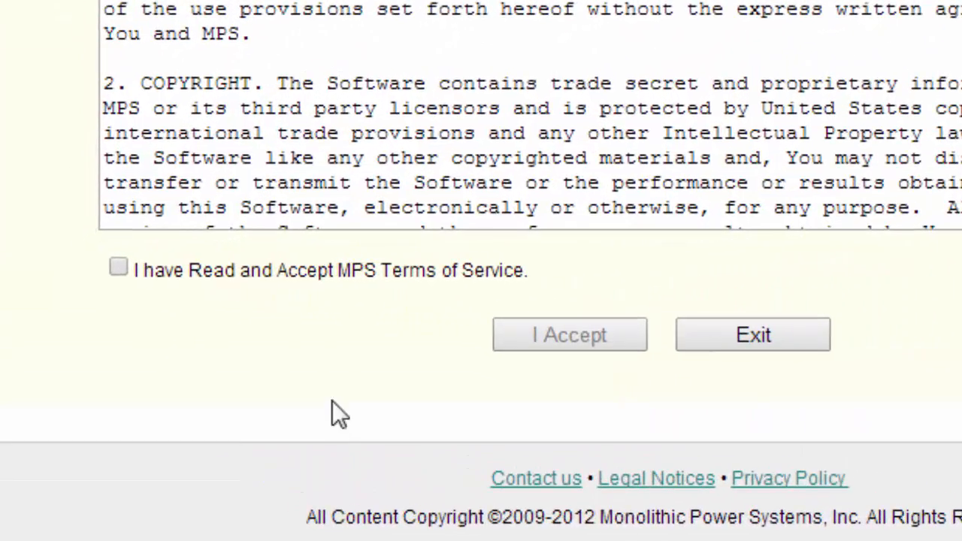
{"action": "left_click", "coordinate": [286, 273]}
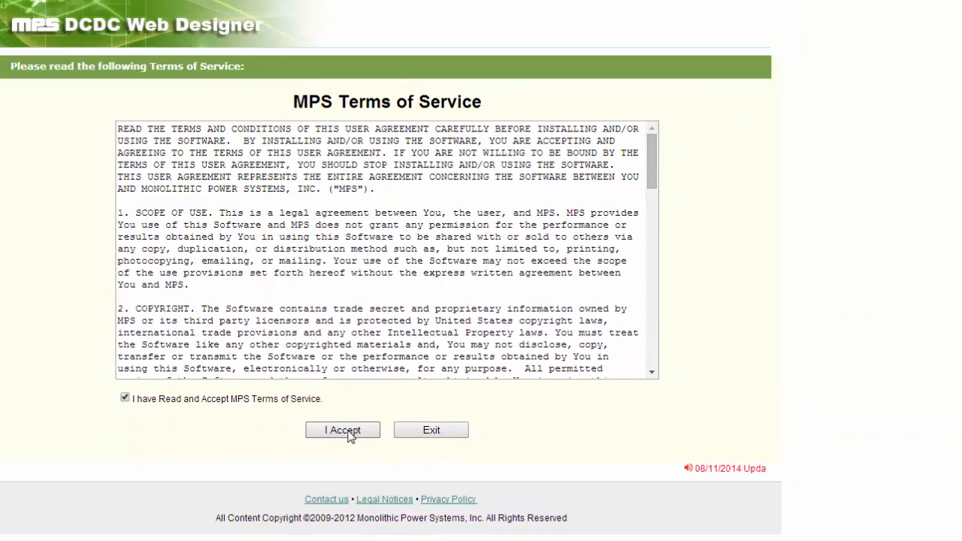
{"action": "left_click", "coordinate": [348, 433]}
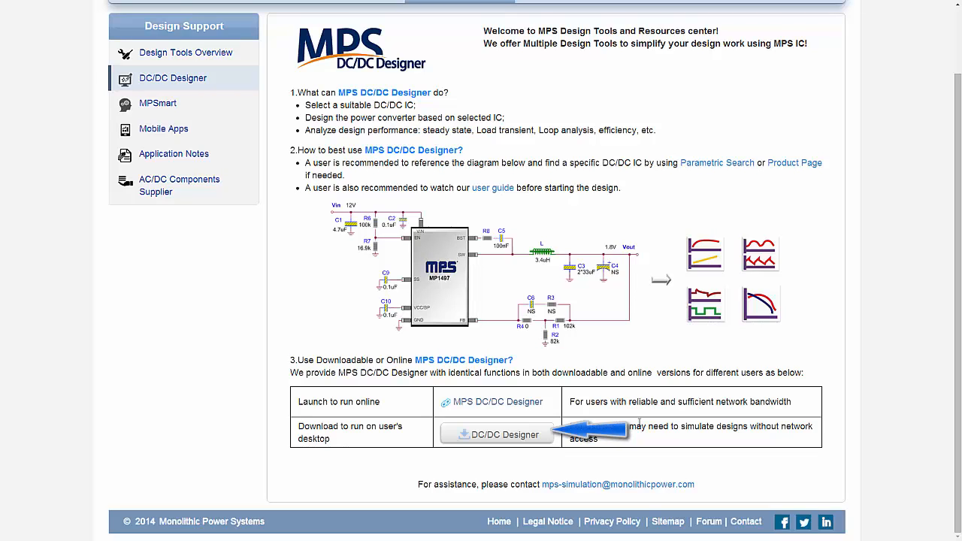
- Download the desktop version of DC/DC Designer and save the DCDCDesignerSetup ZIP archive to the Desktop
{"action": "left_click", "coordinate": [519, 436]}
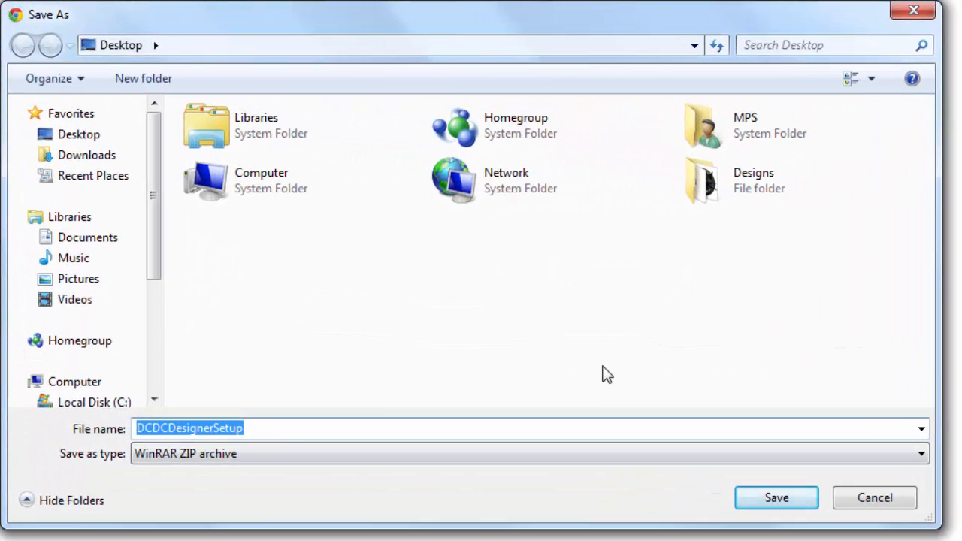
{"action": "left_click", "coordinate": [106, 136]}
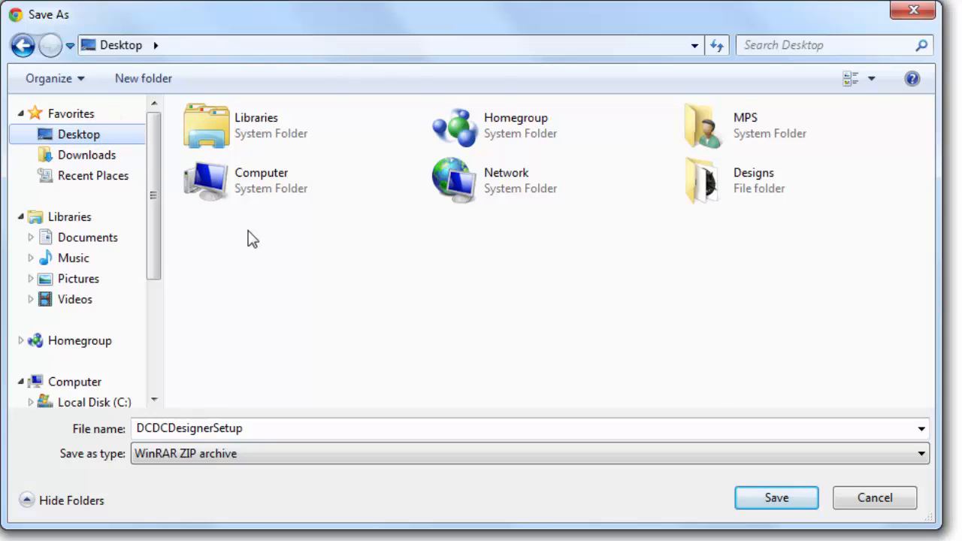
{"action": "left_click", "coordinate": [755, 497]}
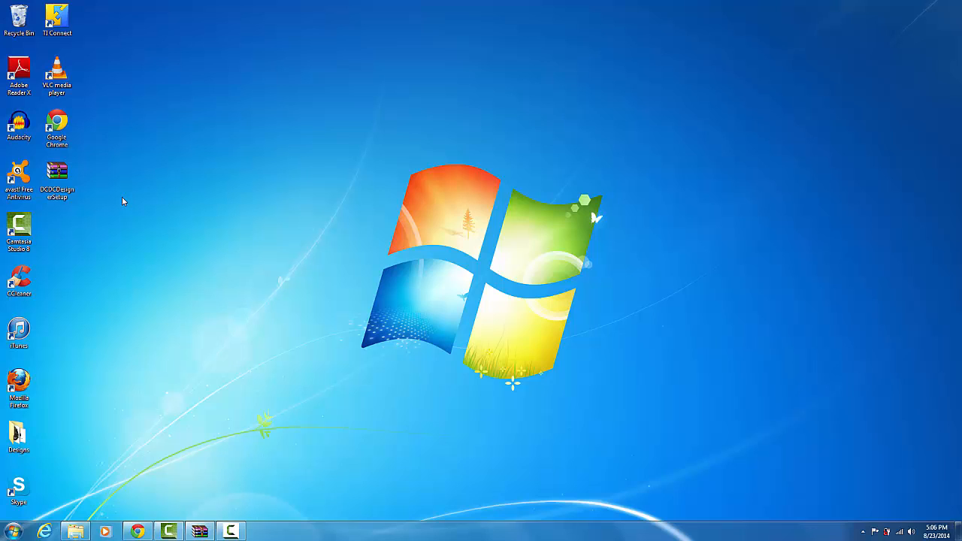
- Run the installer from the downloaded DCDCDesignerSetup archive on the desktop and accept its license agreement
{"action": "left_click", "coordinate": [66, 175]}
{"action": "double_click", "coordinate": [67, 174]}
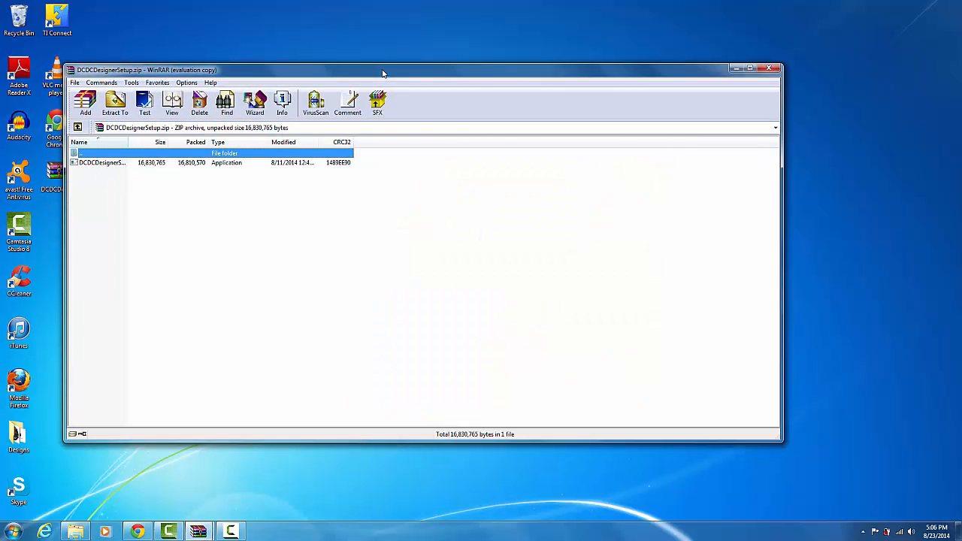
{"action": "left_click", "coordinate": [150, 197]}
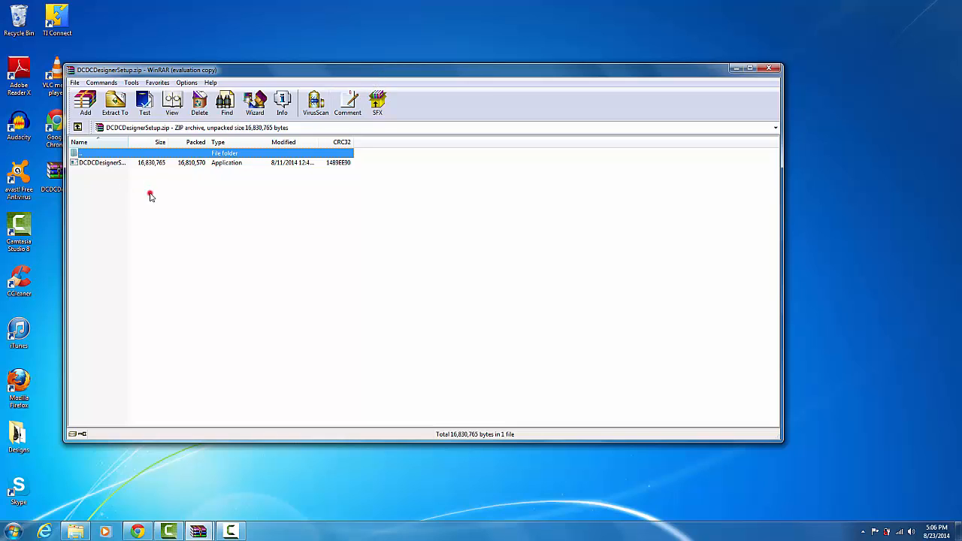
{"action": "double_click", "coordinate": [96, 165]}
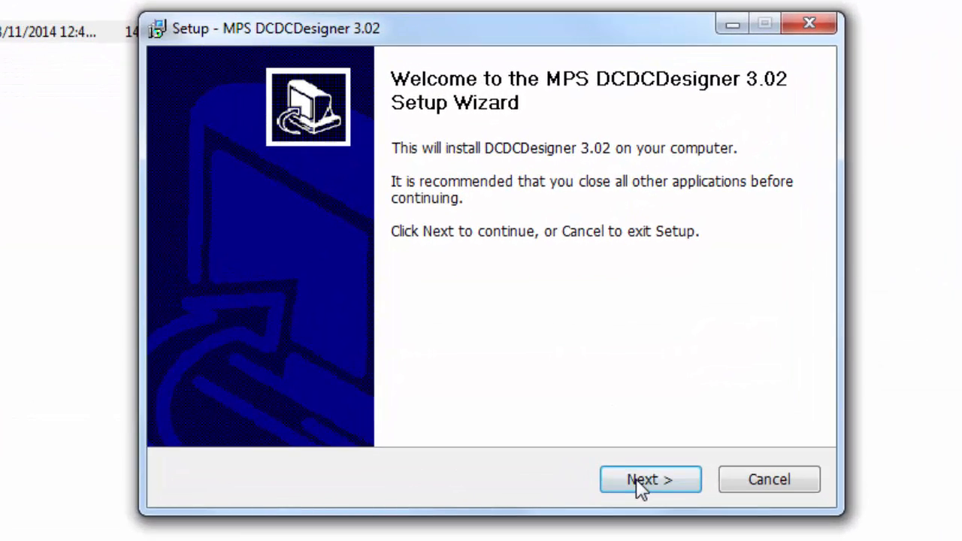
{"action": "left_click", "coordinate": [636, 481]}
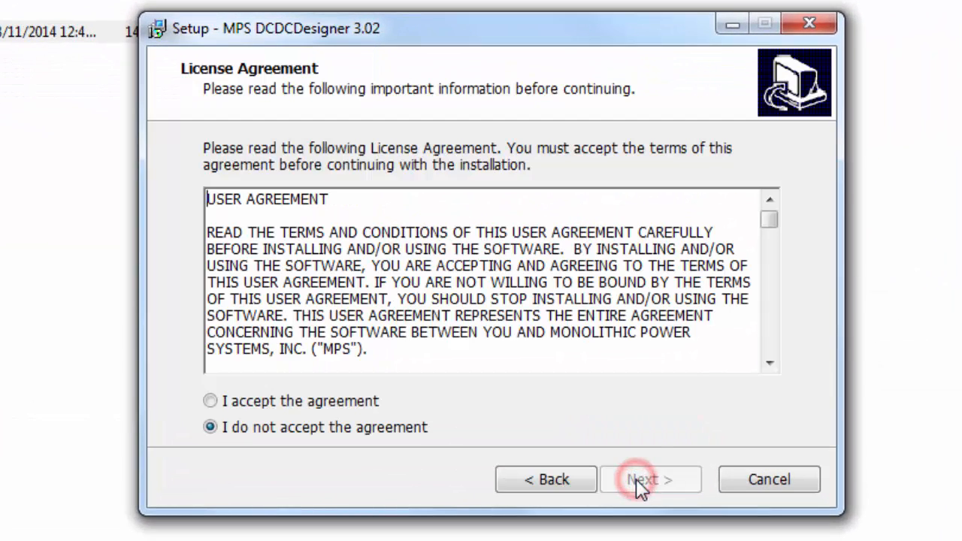
{"action": "left_click", "coordinate": [348, 403]}
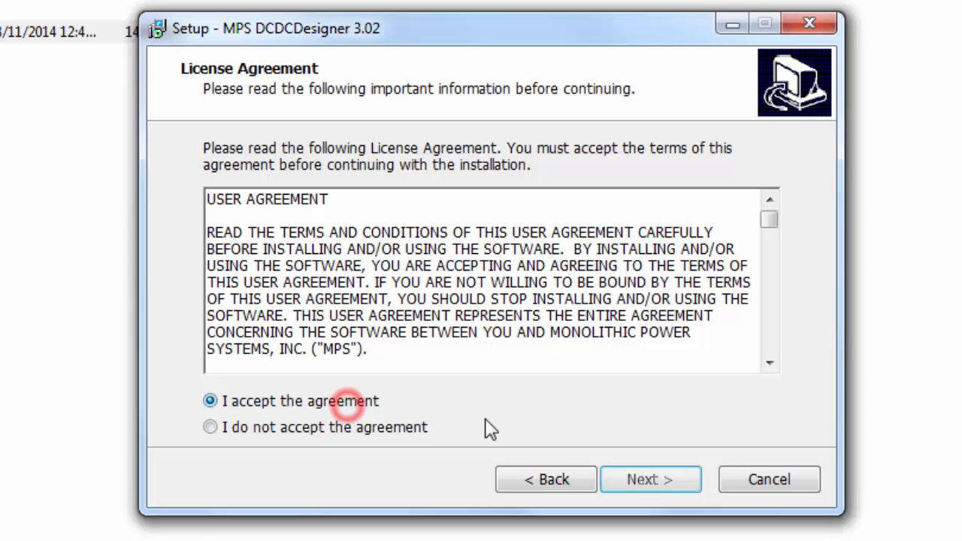
{"action": "left_click", "coordinate": [652, 480]}
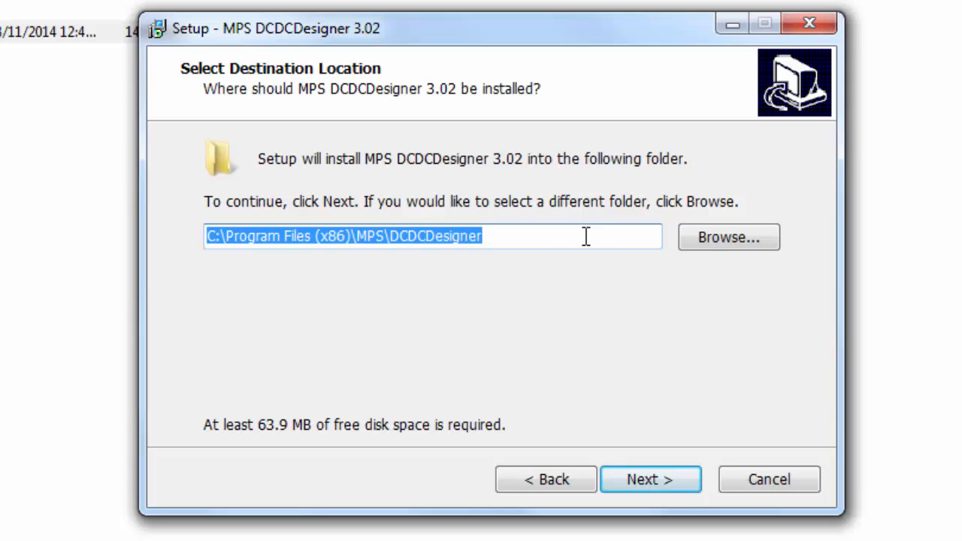
- Set the installation destination to C:\Program Files (x86)\MPS\DCDCDesigner and agree to install into the existing folder
{"action": "left_click", "coordinate": [737, 238]}
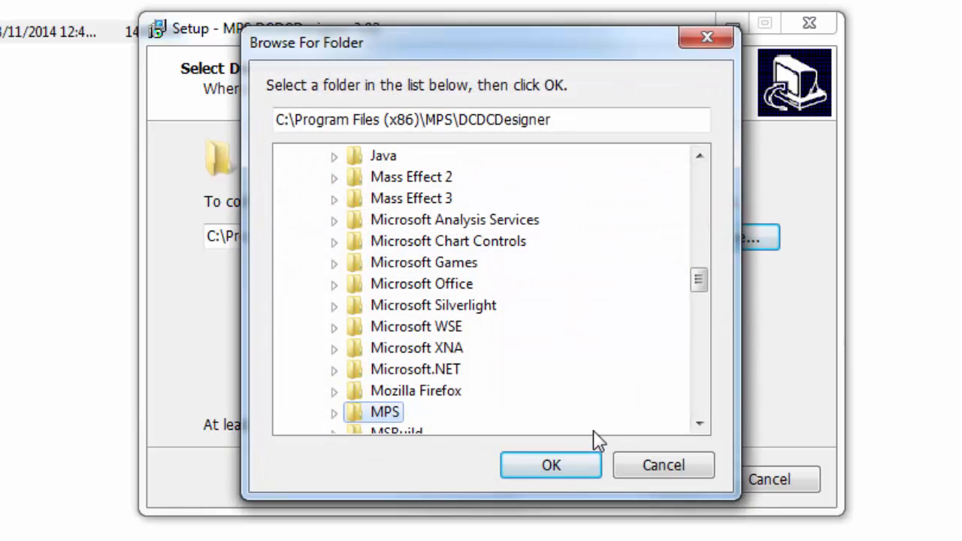
{"action": "left_click", "coordinate": [583, 460]}
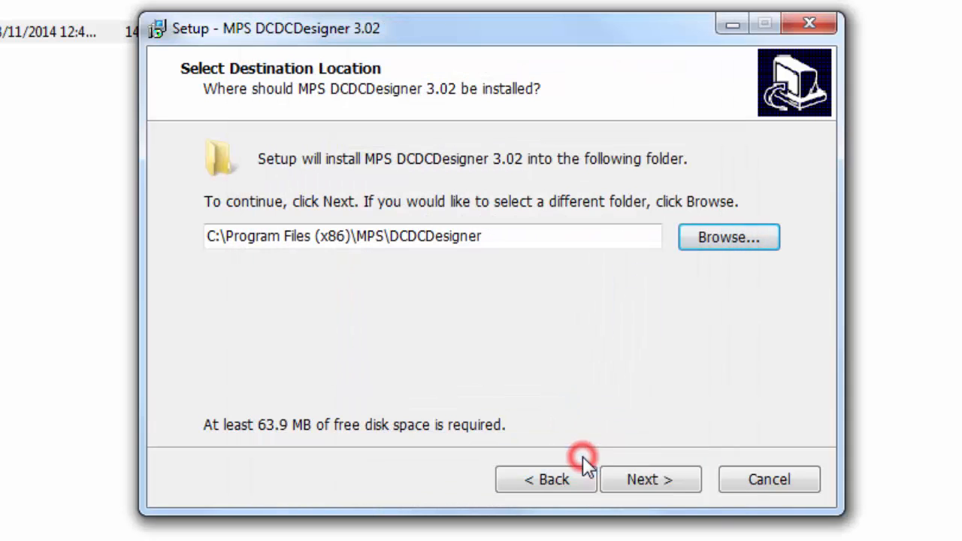
{"action": "left_click", "coordinate": [645, 485]}
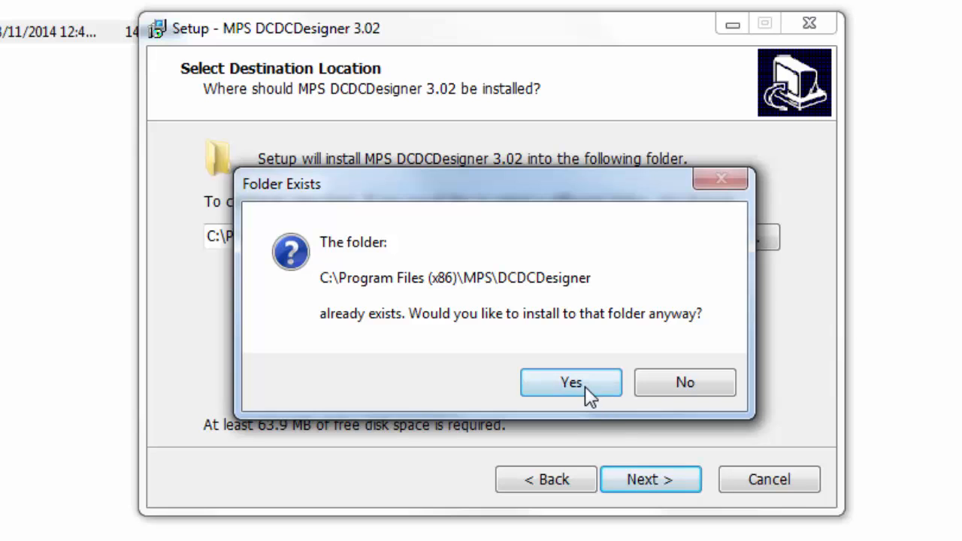
{"action": "left_click", "coordinate": [585, 385]}
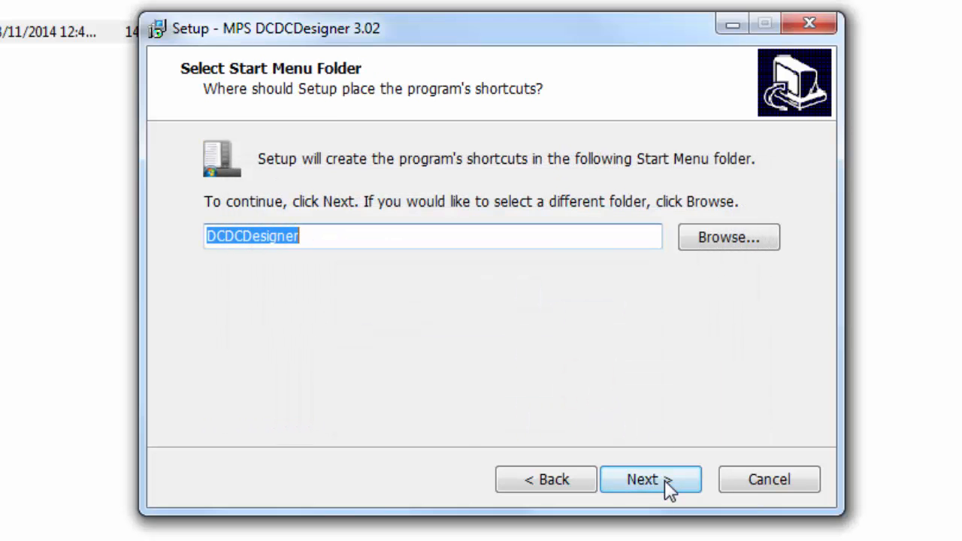
- Complete the installation with DCDCDesigner as the Start Menu folder and with the option to launch the program kept
{"action": "left_click", "coordinate": [665, 480]}
{"action": "left_click", "coordinate": [665, 481]}
{"action": "left_click", "coordinate": [665, 481]}
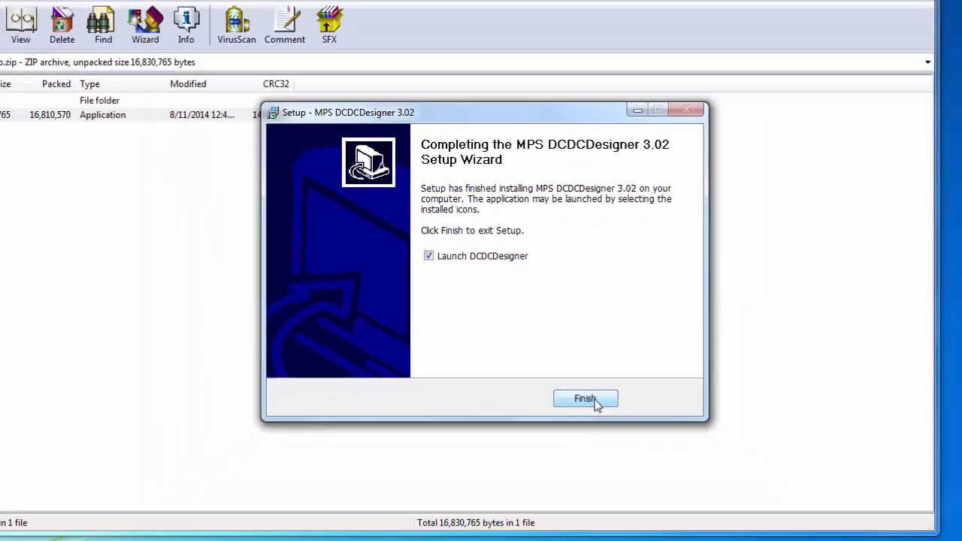
{"action": "left_click", "coordinate": [665, 481]}
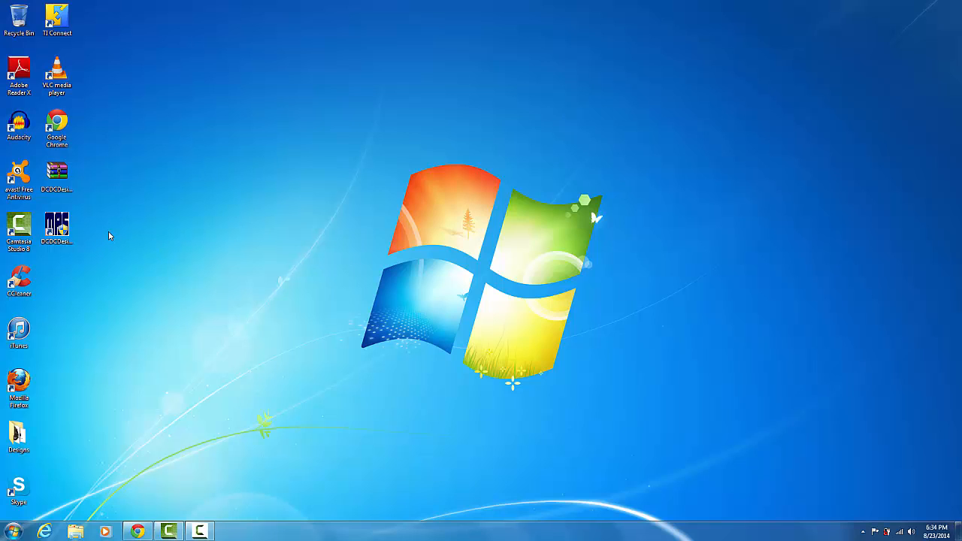
- Start MPS DCDC Designer from its desktop shortcut and view the list of available chips
{"action": "left_click", "coordinate": [59, 225]}
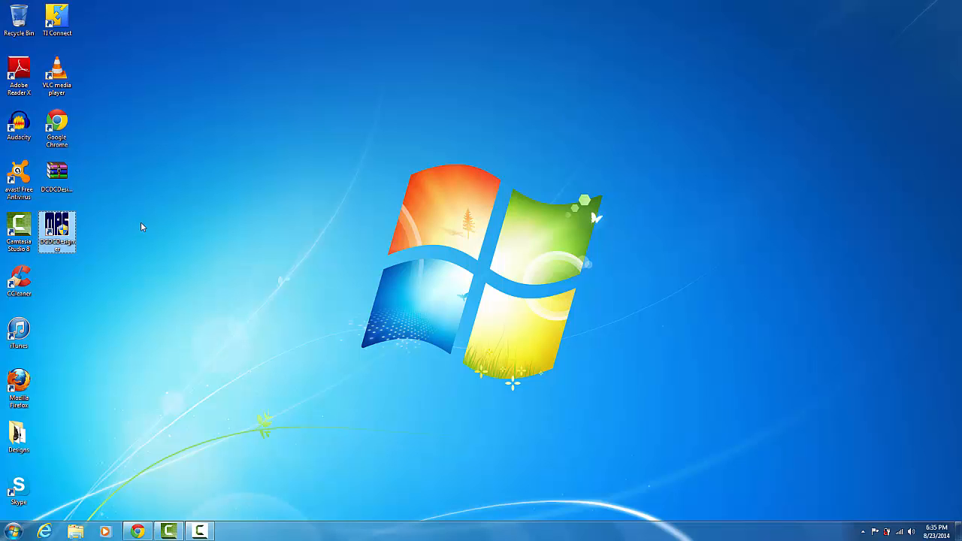
{"action": "key", "text": "Return"}
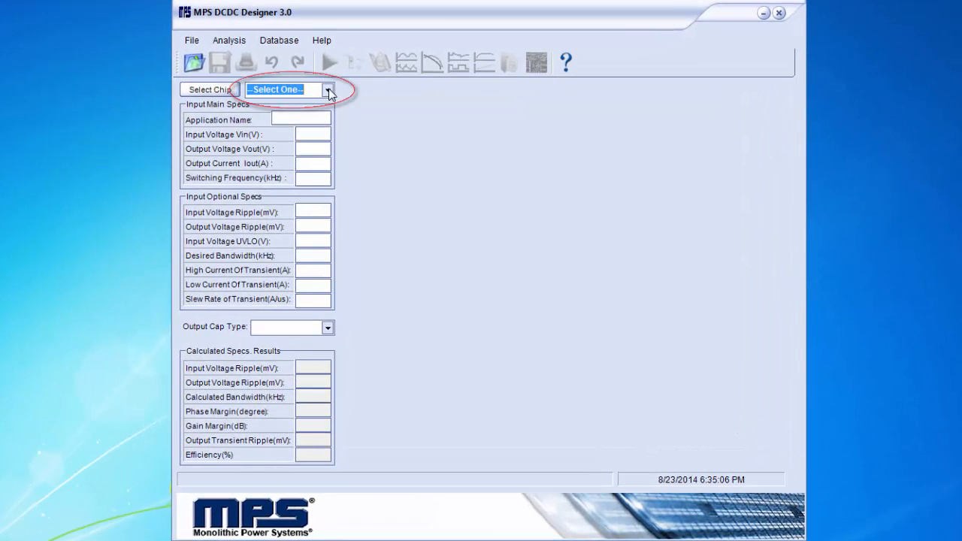
{"action": "left_click", "coordinate": [329, 90]}
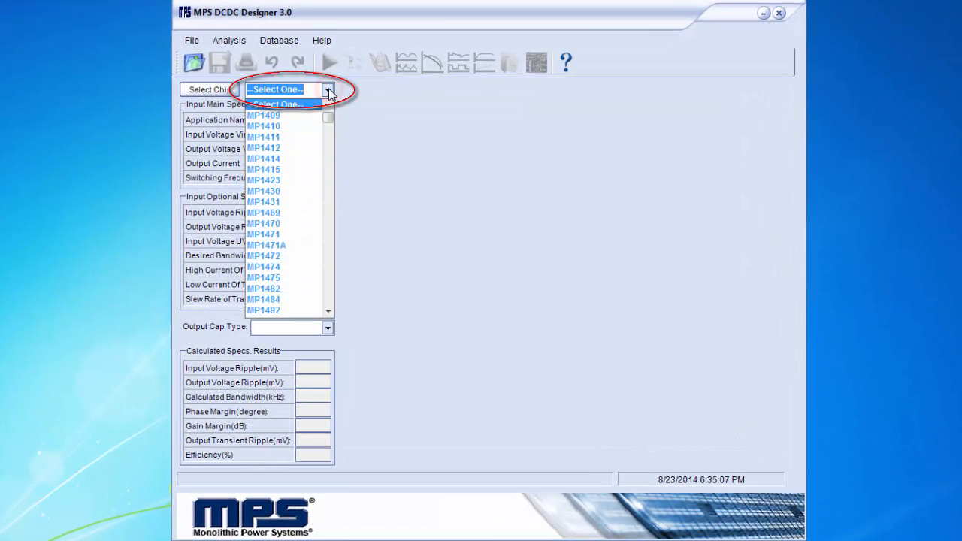
{"action": "left_click", "coordinate": [328, 91]}
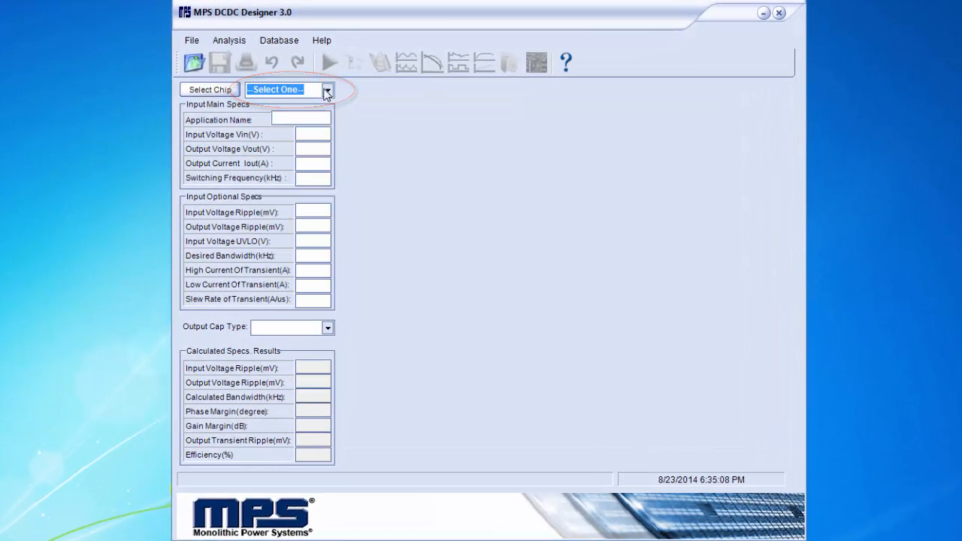
- Filter the chip selection by 5 A maximum output current, 5 to 18 V input voltage and 1000 kHz maximum switching frequency
{"action": "left_click", "coordinate": [217, 91]}
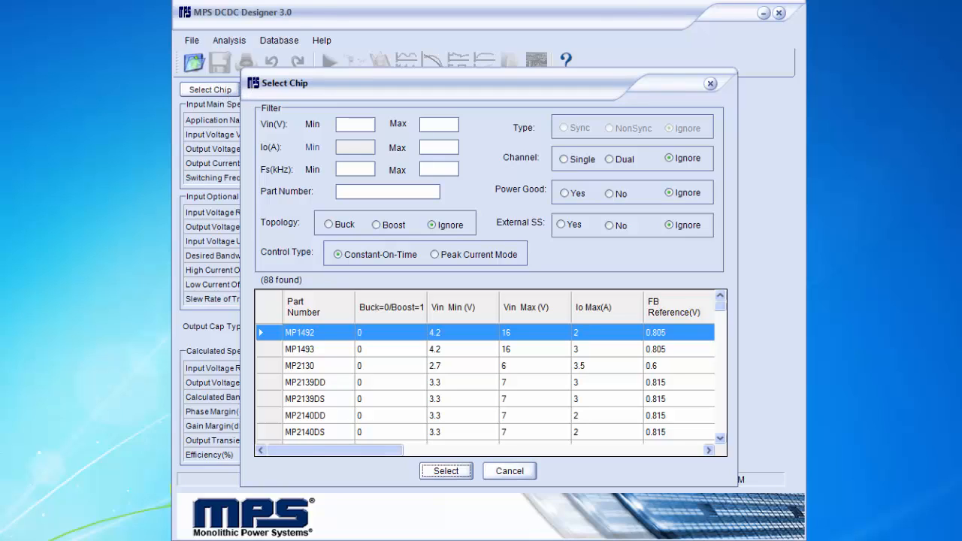
{"action": "left_click", "coordinate": [431, 148]}
{"action": "type", "text": "5"}
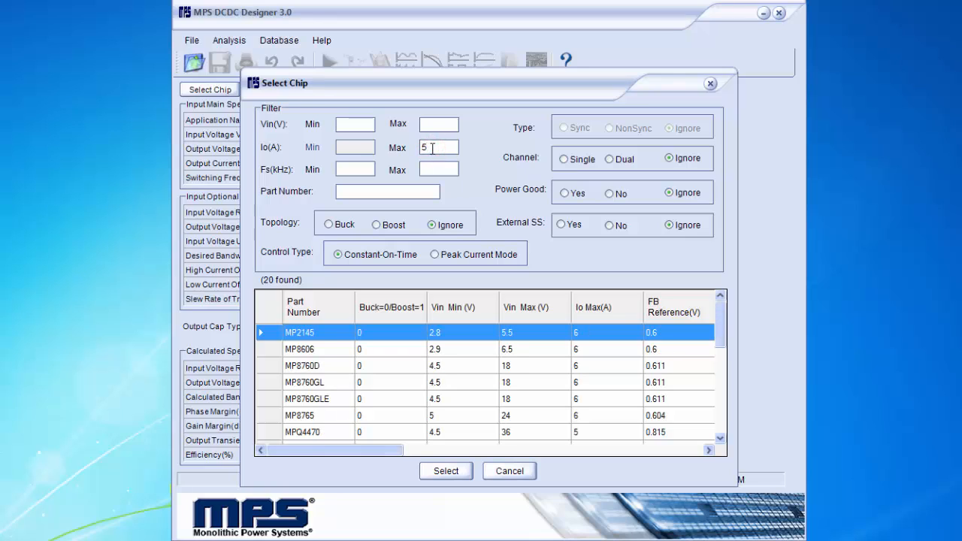
{"action": "left_click", "coordinate": [358, 124]}
{"action": "type", "text": "5"}
{"action": "left_click", "coordinate": [435, 124]}
{"action": "type", "text": "18"}
{"action": "left_click", "coordinate": [431, 165]}
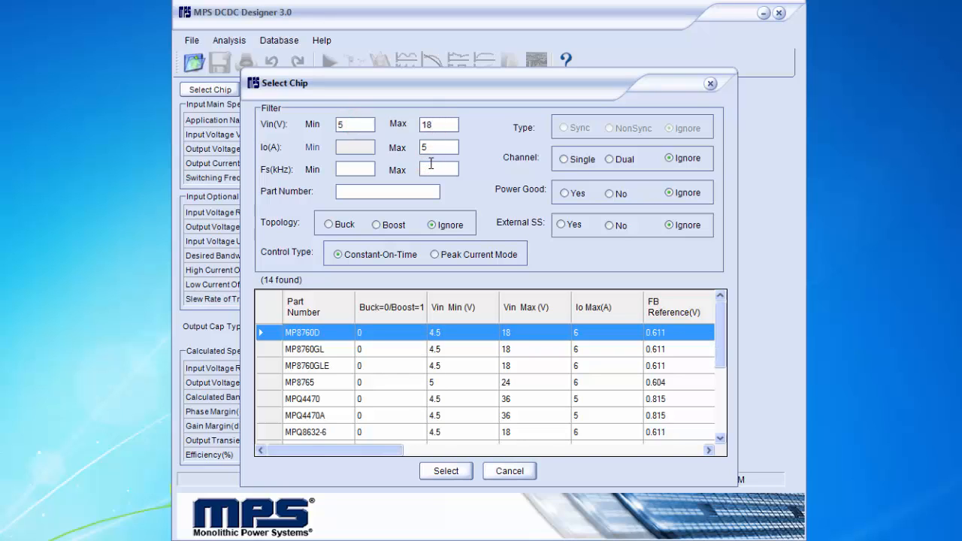
{"action": "type", "text": "1000"}
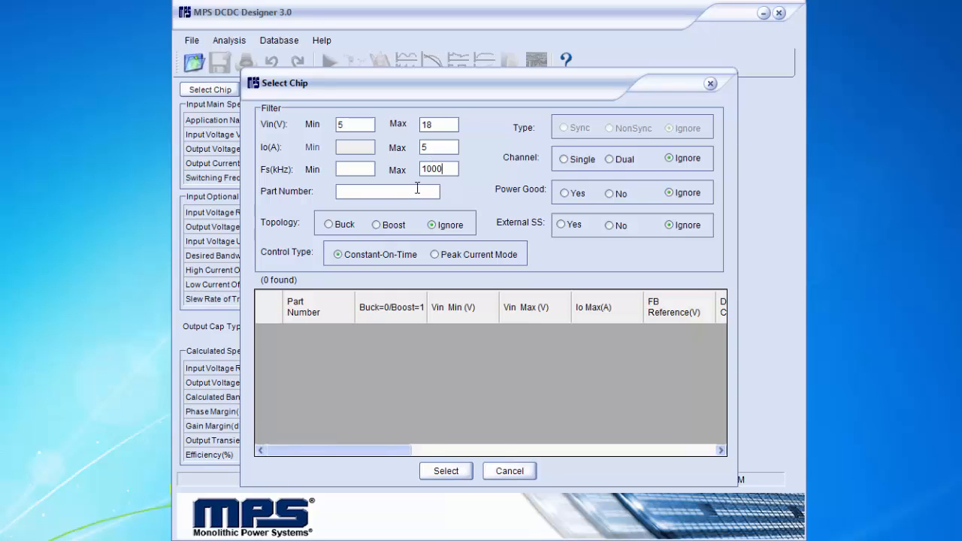
- Narrow the chip filter to Buck topology with Peak Current Mode control and select the MP2482
{"action": "left_click", "coordinate": [345, 224]}
{"action": "left_click", "coordinate": [436, 254]}
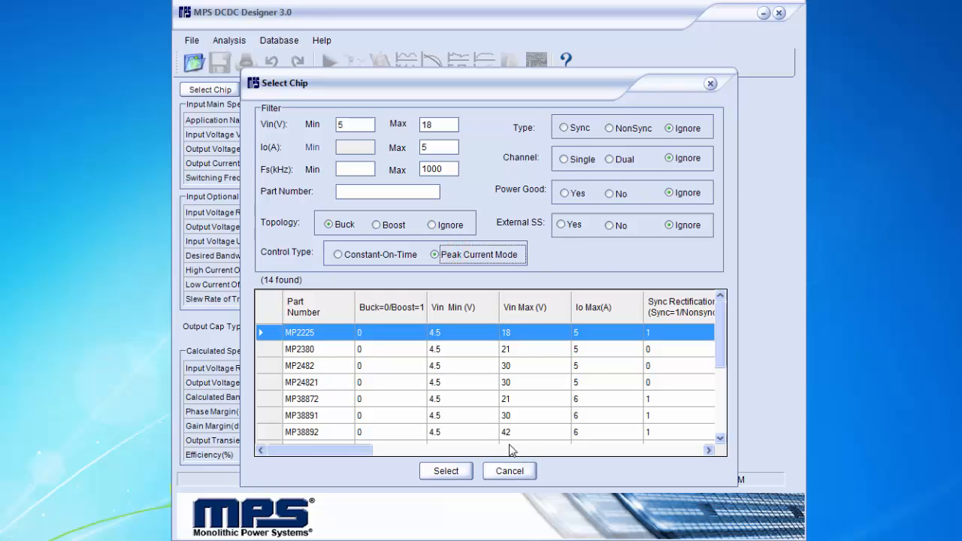
{"action": "left_click", "coordinate": [334, 367]}
{"action": "left_click", "coordinate": [457, 472]}
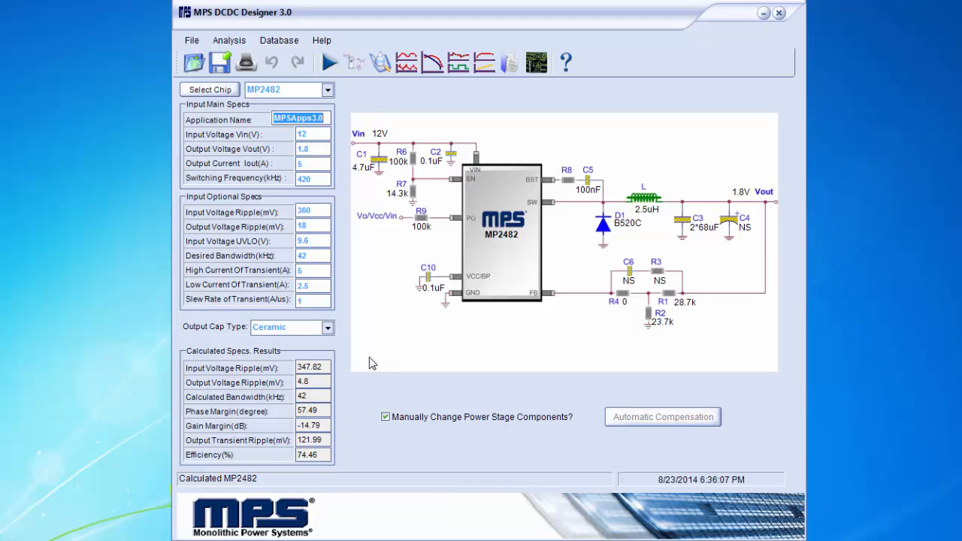
- Replace inductor L with the DR125-3R3, filtering for up to 5 uH inductance, 15 A saturation current and 10 mOhm DCR
{"action": "left_click", "coordinate": [651, 203]}
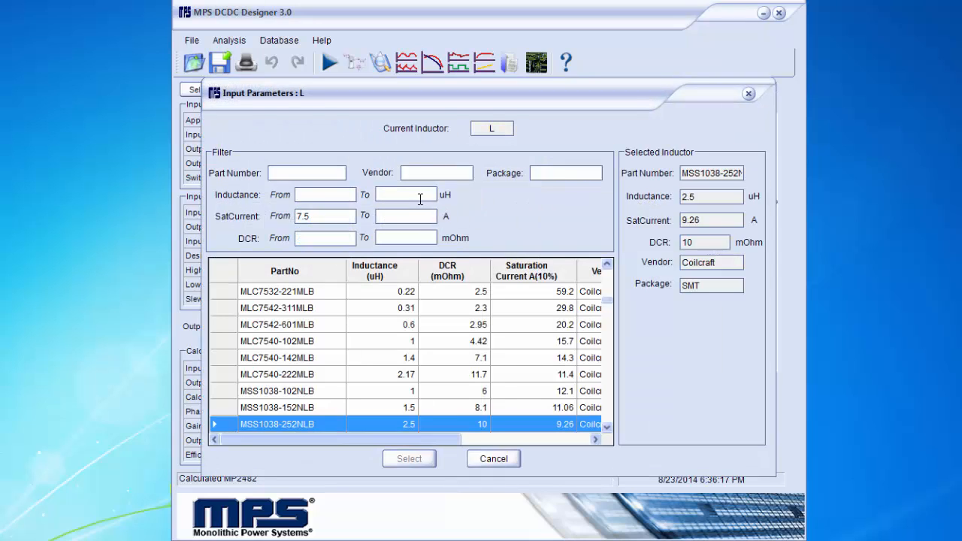
{"action": "left_click", "coordinate": [420, 199]}
{"action": "type", "text": "5"}
{"action": "left_click", "coordinate": [416, 216]}
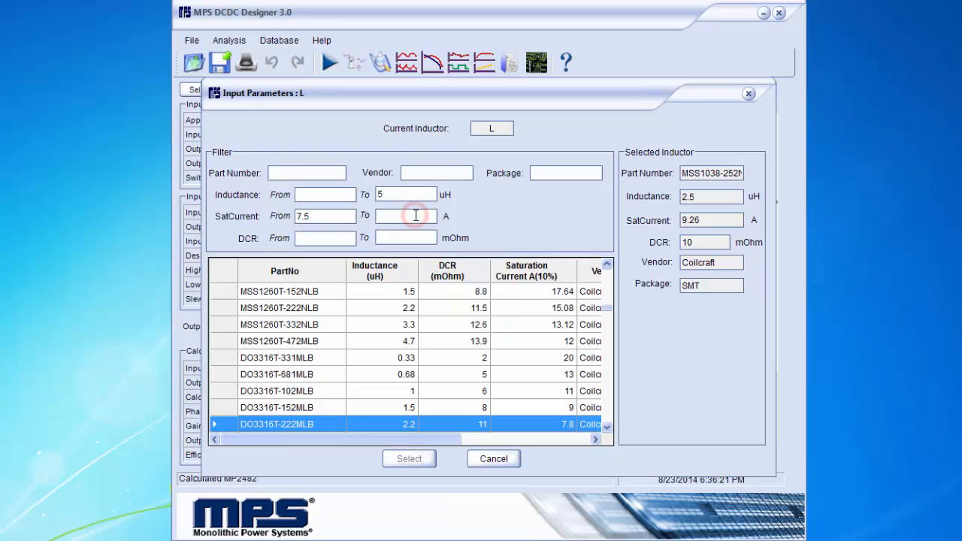
{"action": "type", "text": "15"}
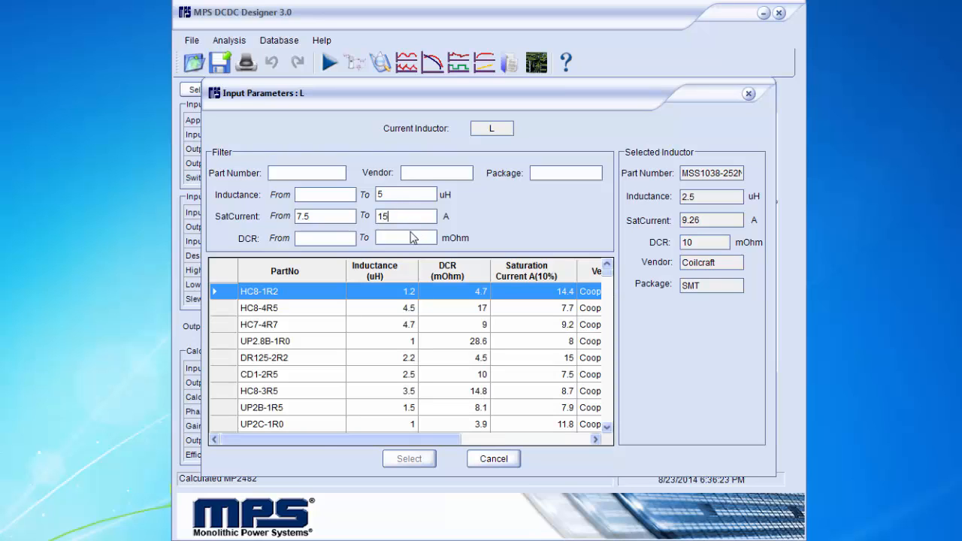
{"action": "left_click", "coordinate": [407, 237]}
{"action": "type", "text": "10"}
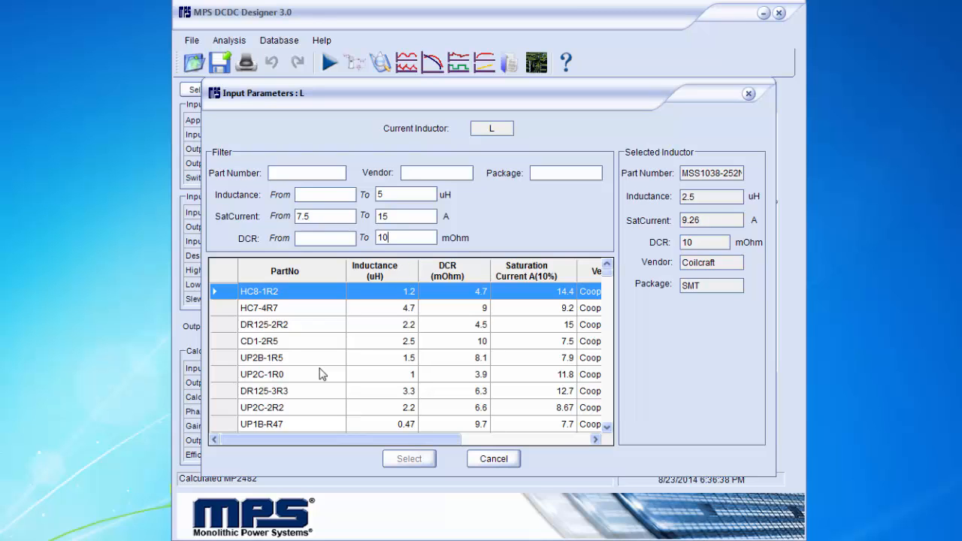
{"action": "double_click", "coordinate": [290, 391]}
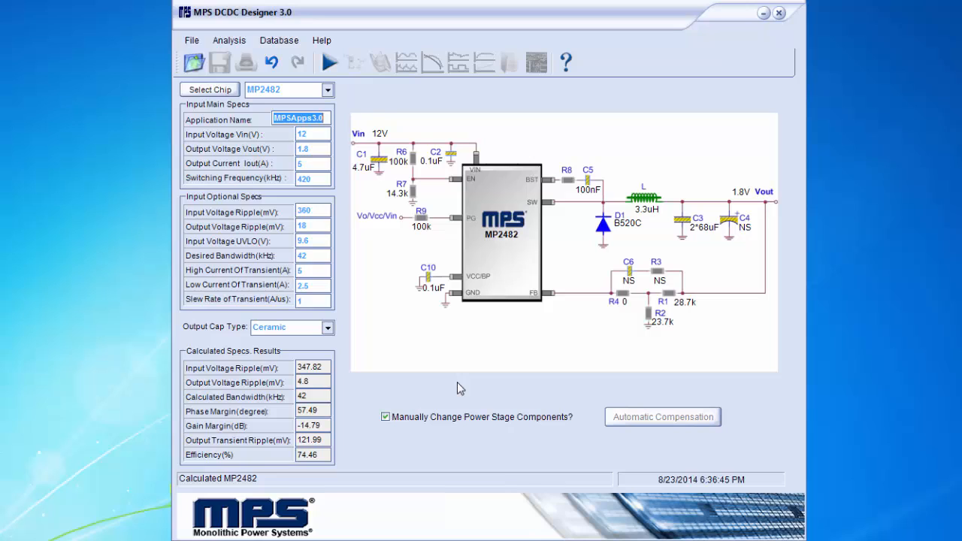
- Set resistor R3 in the feedback network to 40 kOhm
{"action": "left_click", "coordinate": [656, 273]}
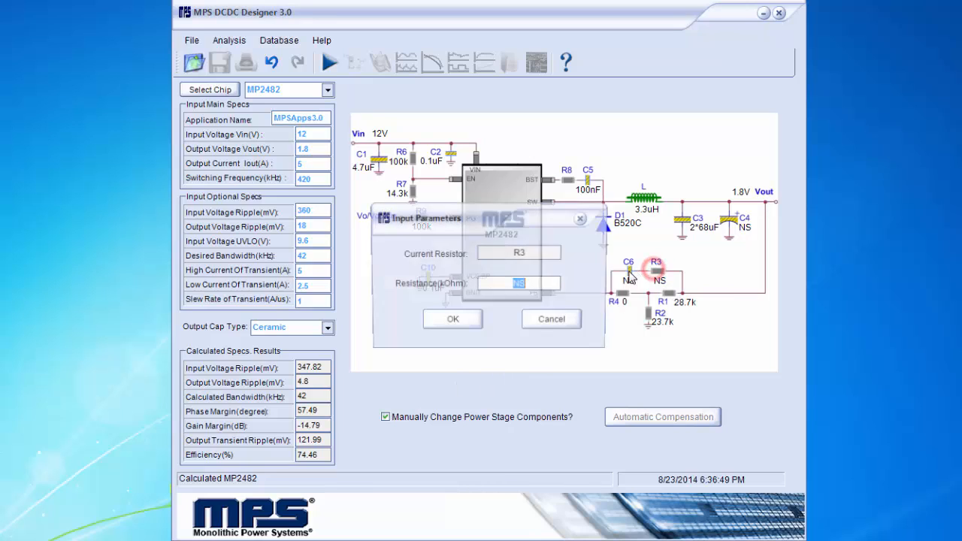
{"action": "type", "text": "40"}
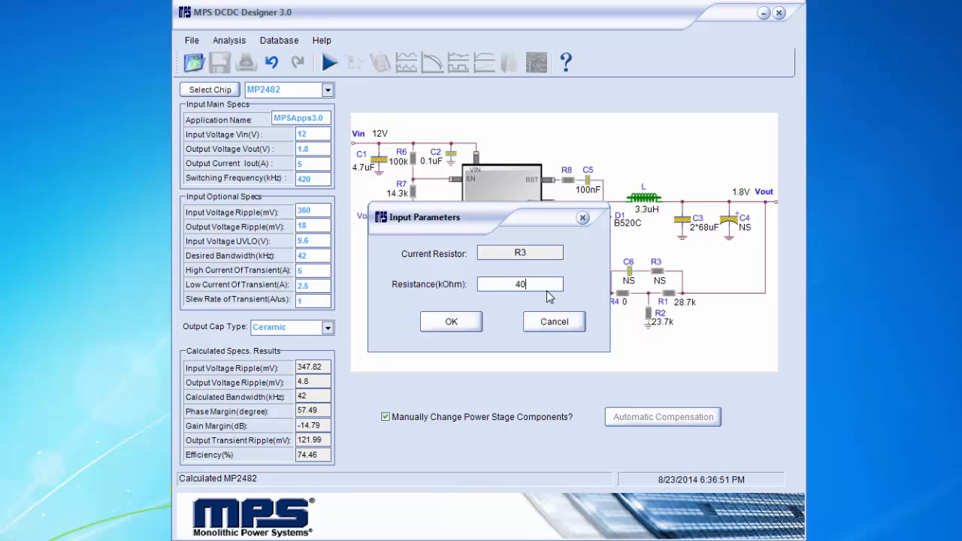
{"action": "left_click", "coordinate": [467, 323]}
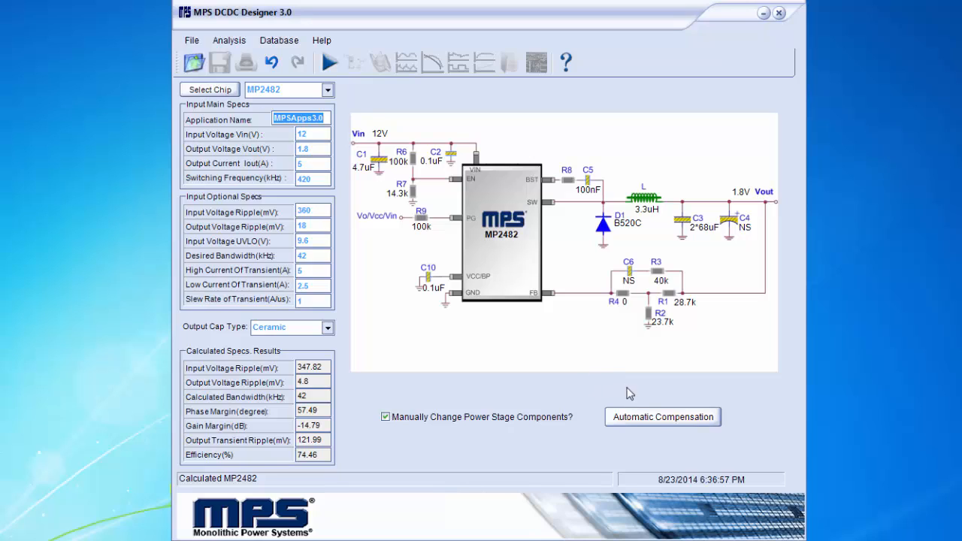
- Apply automatic compensation to the MP2482 circuit and run the design calculation
{"action": "left_click", "coordinate": [656, 419]}
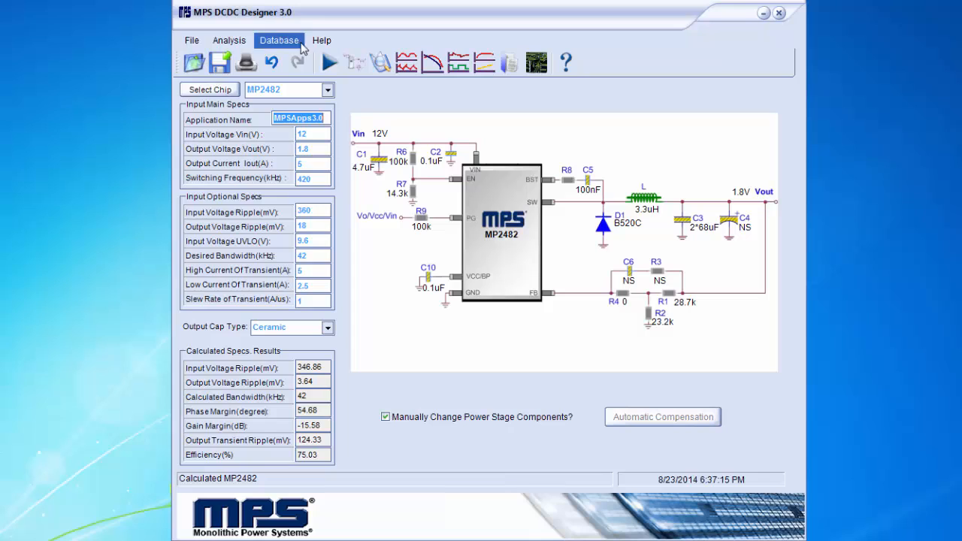
{"action": "left_click", "coordinate": [327, 63]}
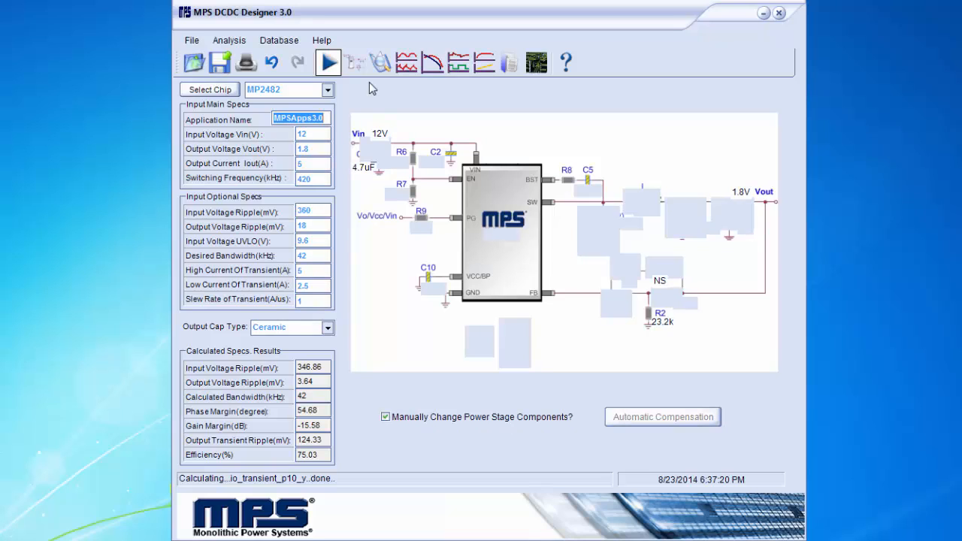
- Review the typical waveforms, small signal Bode plot, load transient response, efficiency and power loss charts, and bill of materials
{"action": "left_click", "coordinate": [404, 68]}
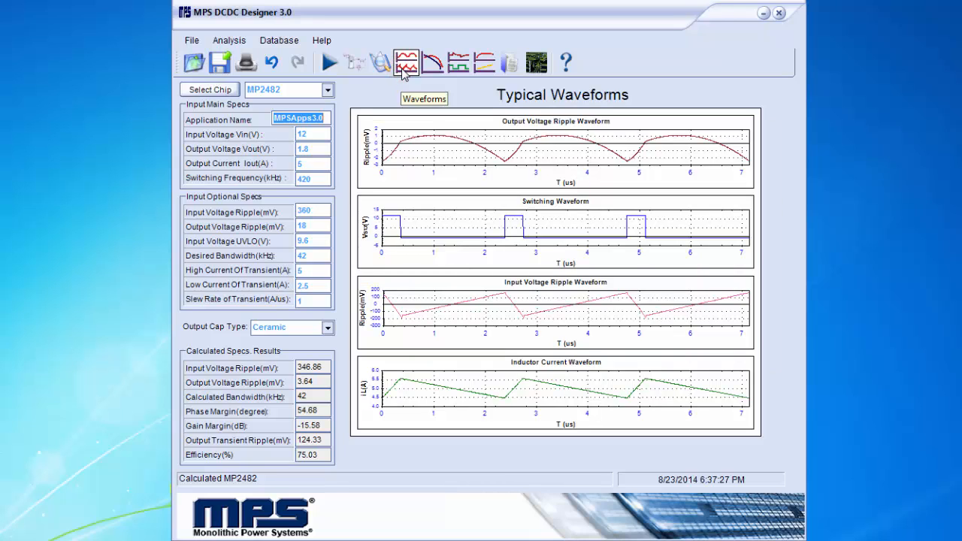
{"action": "left_click", "coordinate": [427, 66]}
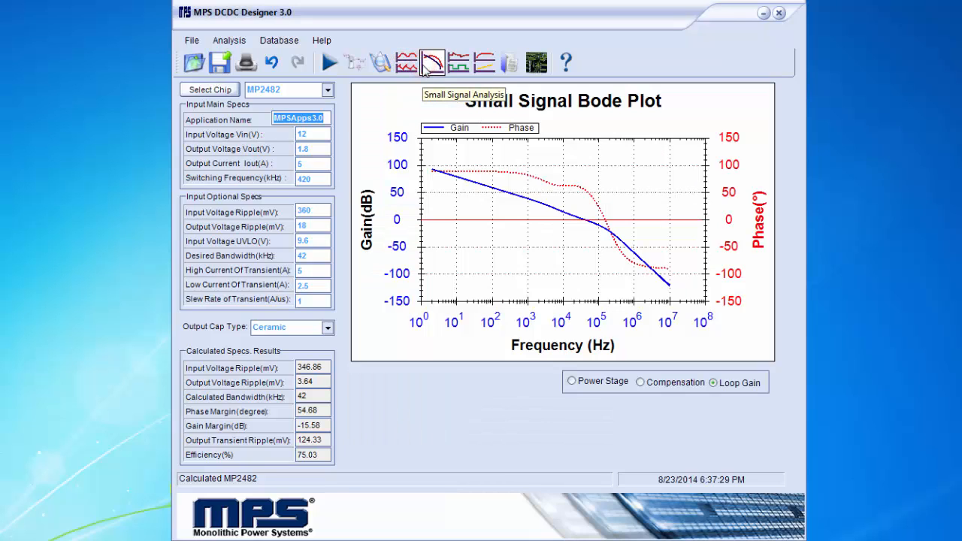
{"action": "left_click", "coordinate": [467, 66]}
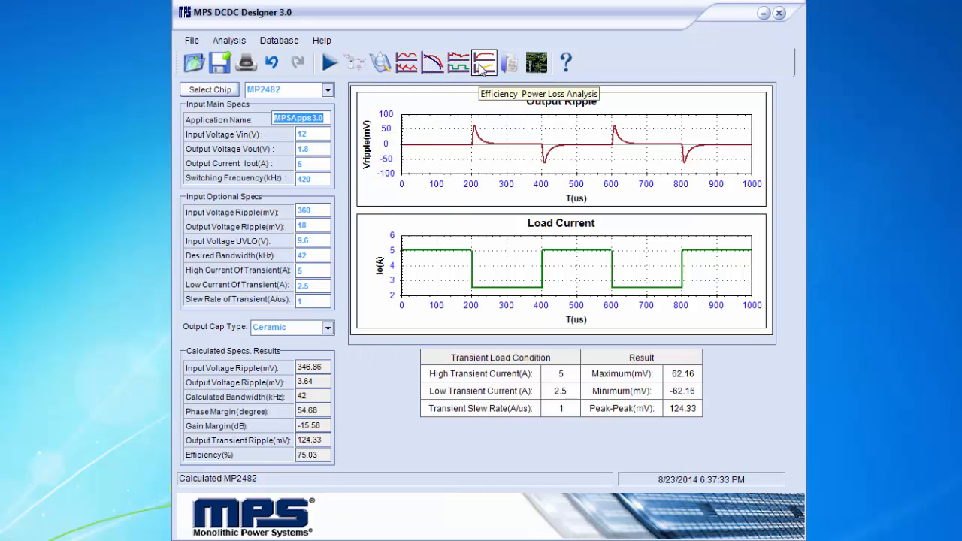
{"action": "left_click", "coordinate": [482, 66]}
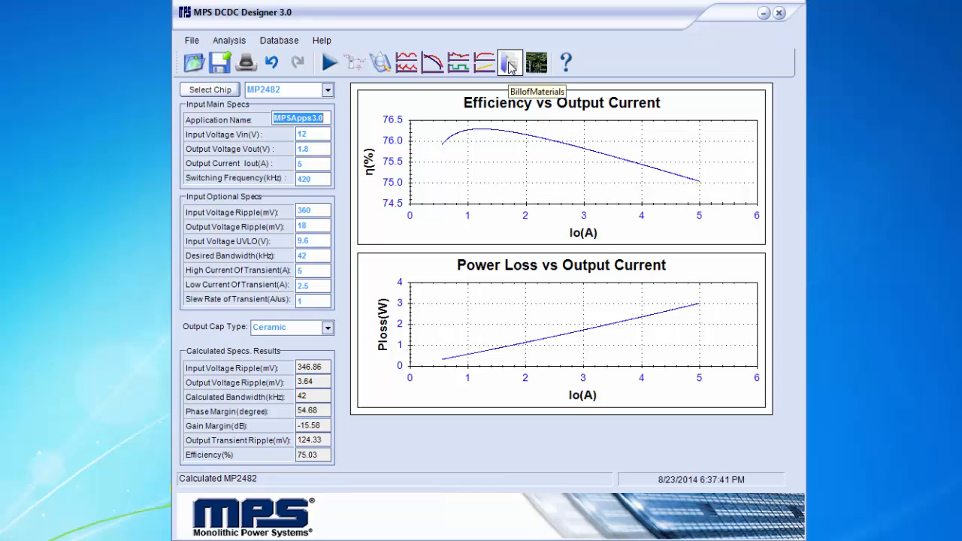
{"action": "left_click", "coordinate": [509, 66]}
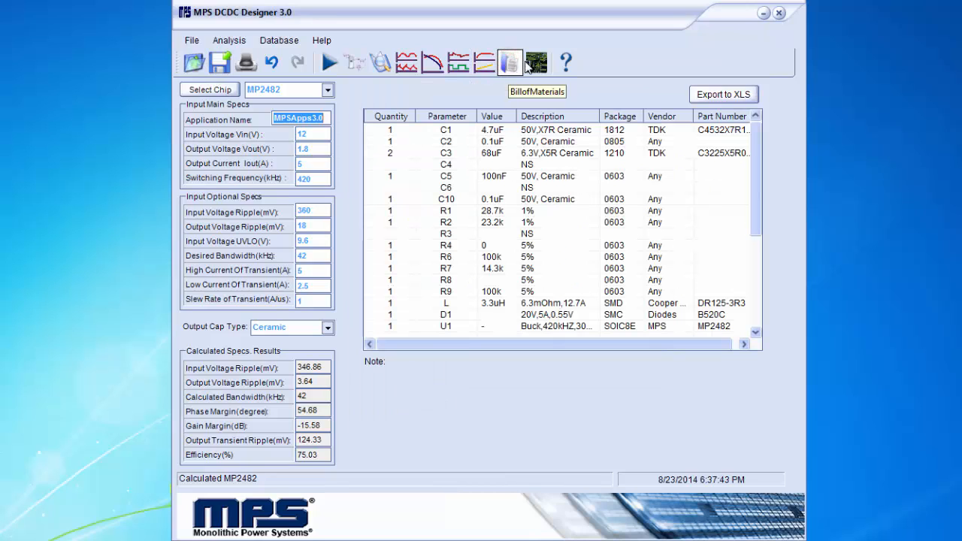
{"action": "left_click", "coordinate": [535, 65]}
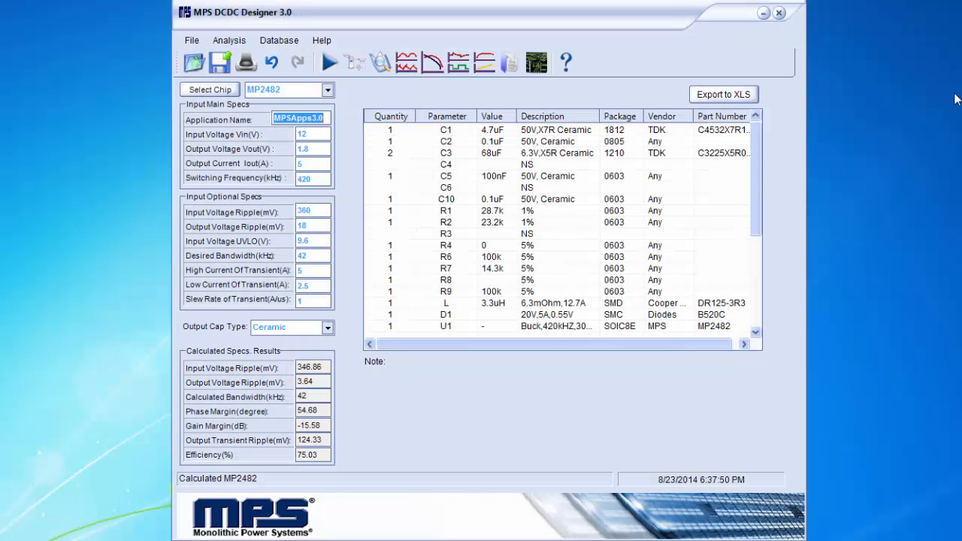
- Export the bill of materials to the XLS file MP2482_BOM.xls
{"action": "left_click", "coordinate": [510, 66]}
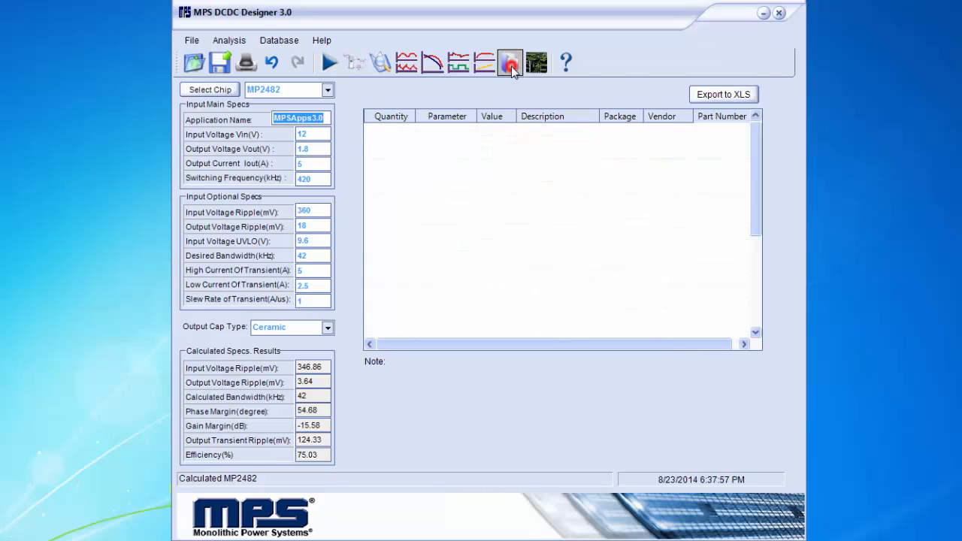
{"action": "left_click", "coordinate": [704, 97]}
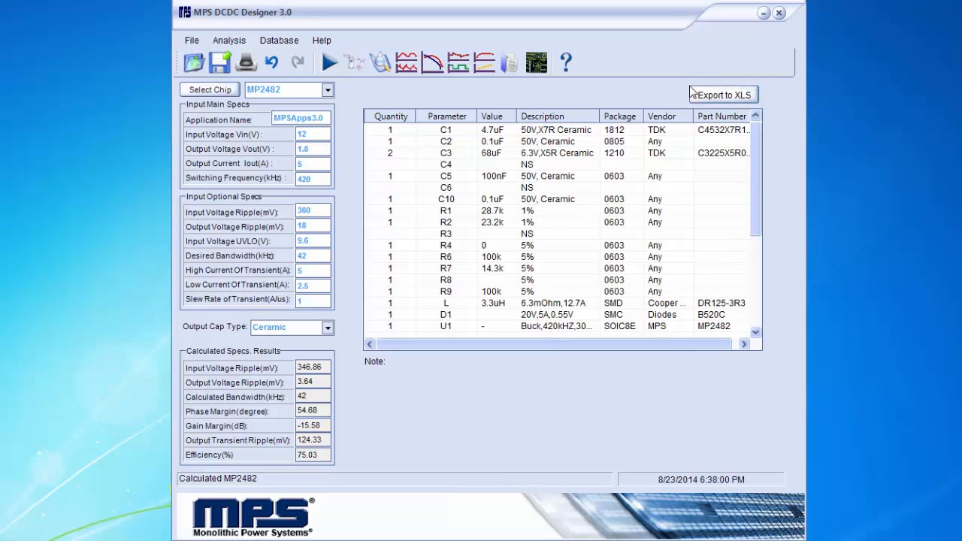
{"action": "left_click", "coordinate": [728, 391]}
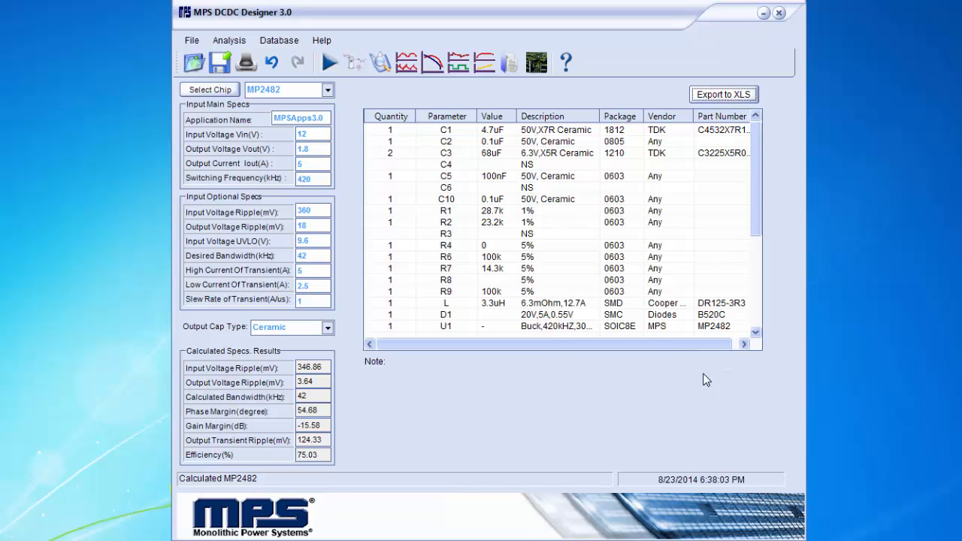
- Save the design as MP2842_2 in the Documents library, using the MPS Designer file type
{"action": "left_click", "coordinate": [190, 40]}
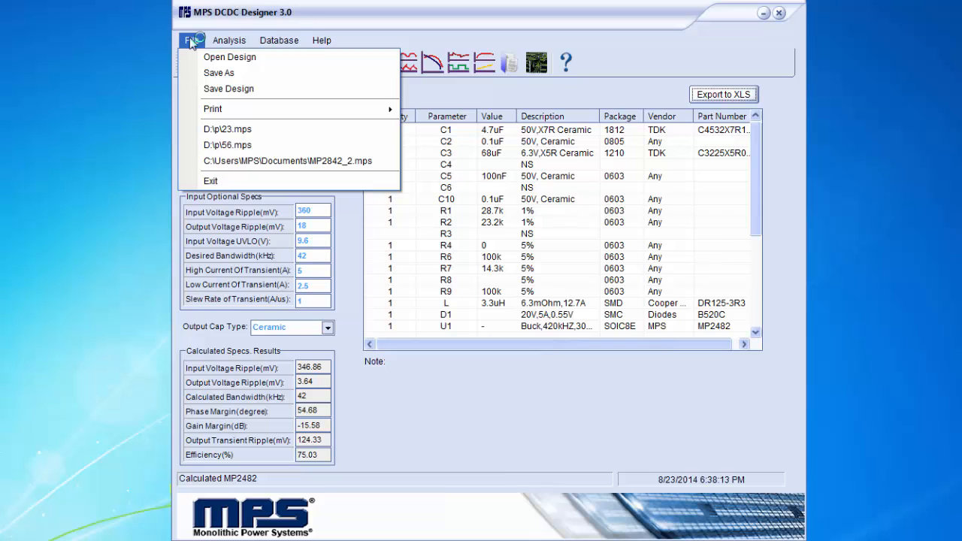
{"action": "left_click", "coordinate": [250, 79]}
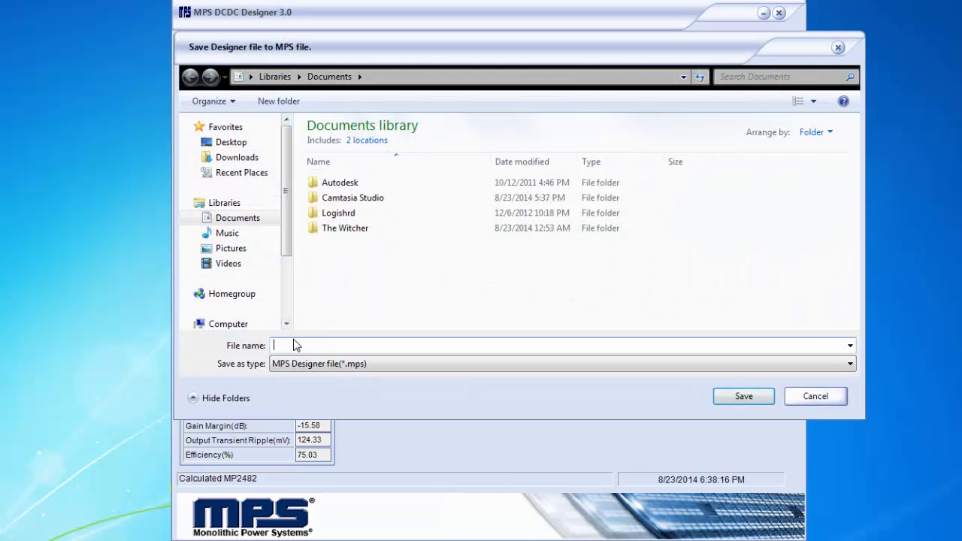
{"action": "type", "text": "Mp"}
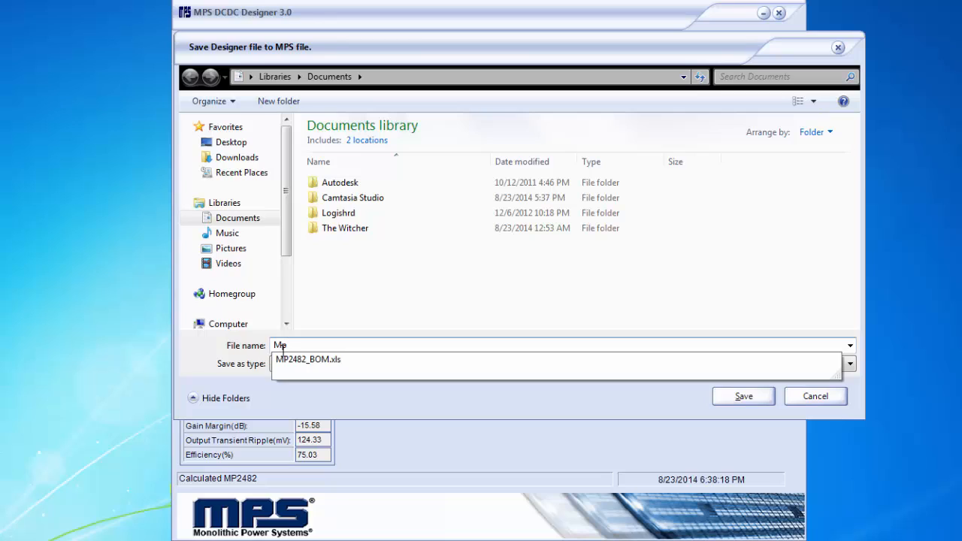
{"action": "type", "text": "28"}
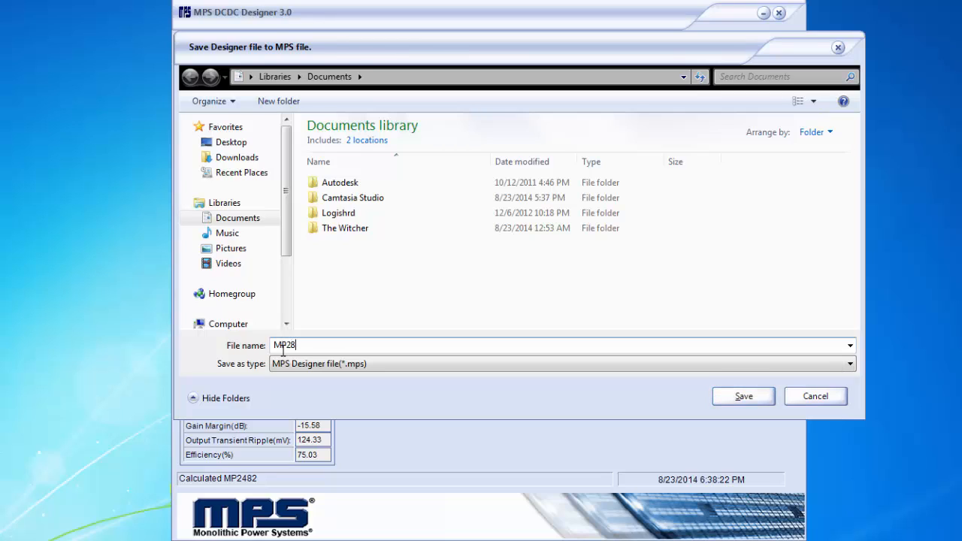
{"action": "type", "text": "42_2"}
{"action": "key", "text": "Return"}
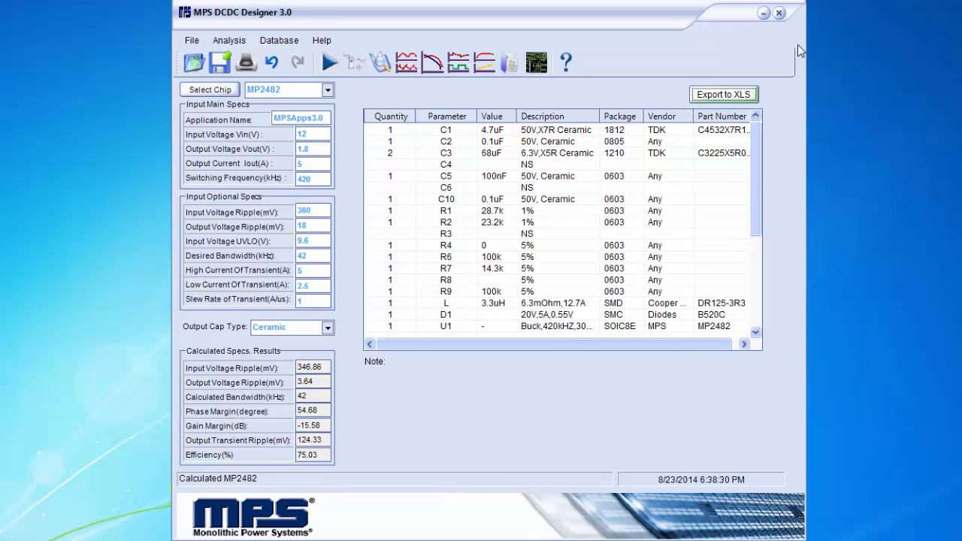
- Restart MPS DCDC Designer and open the saved design MP2842_2.mps from the Documents library
{"action": "left_click", "coordinate": [779, 12]}
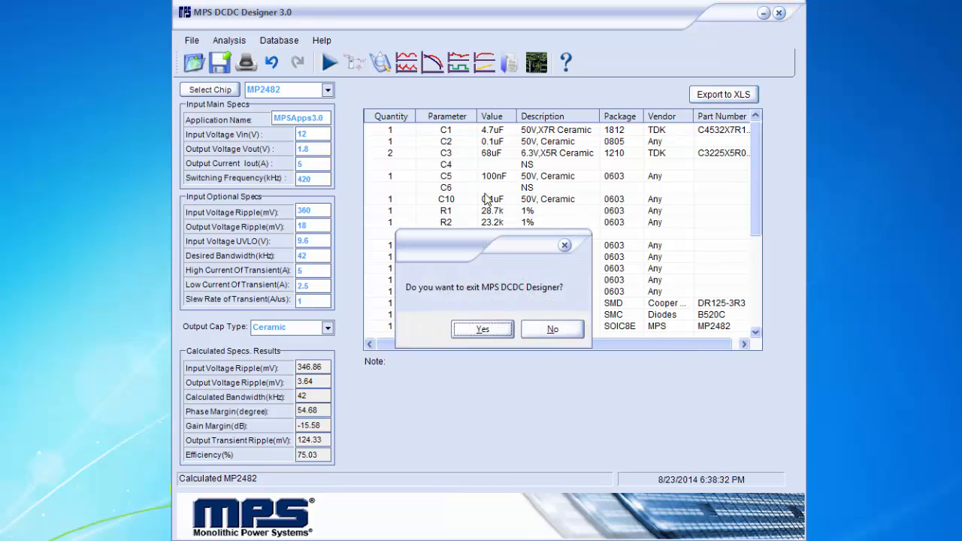
{"action": "left_click", "coordinate": [490, 337]}
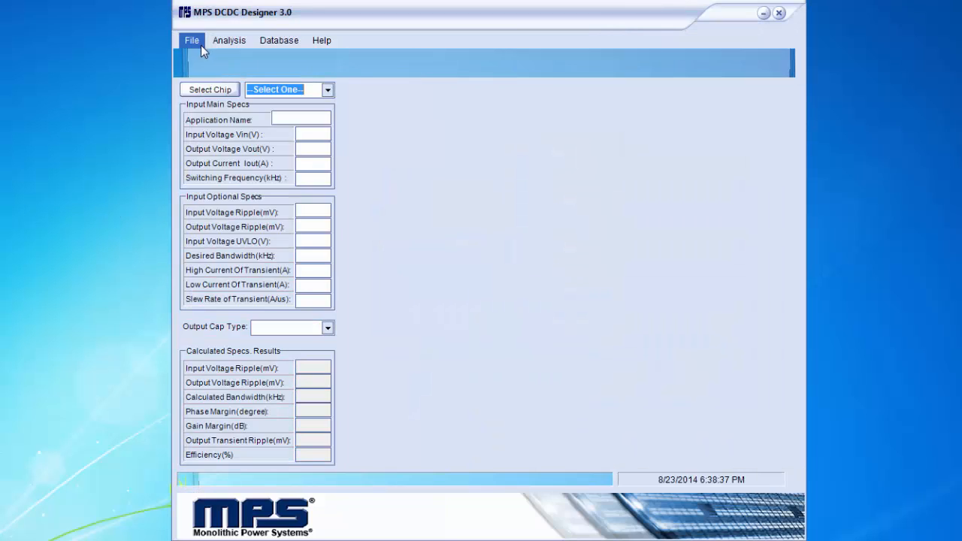
{"action": "left_click", "coordinate": [200, 44]}
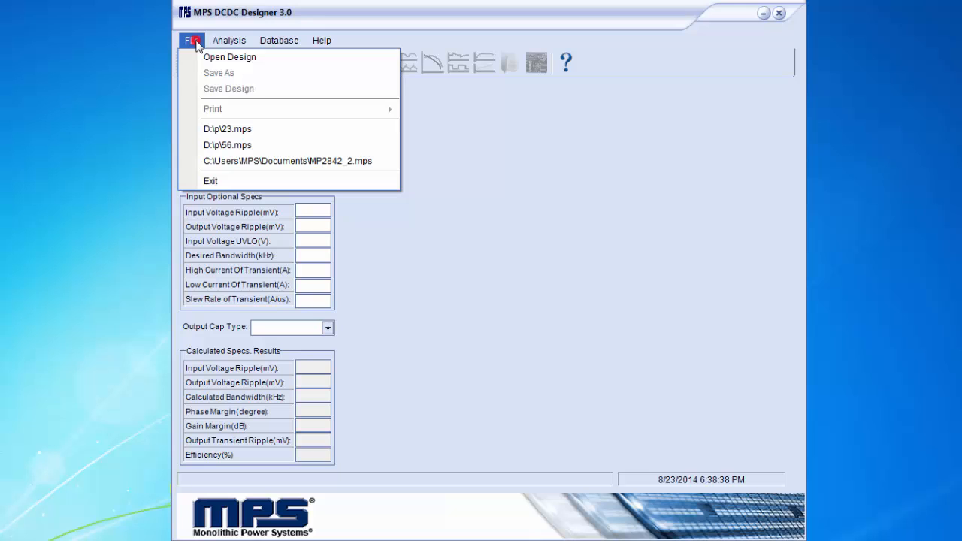
{"action": "left_click", "coordinate": [246, 62]}
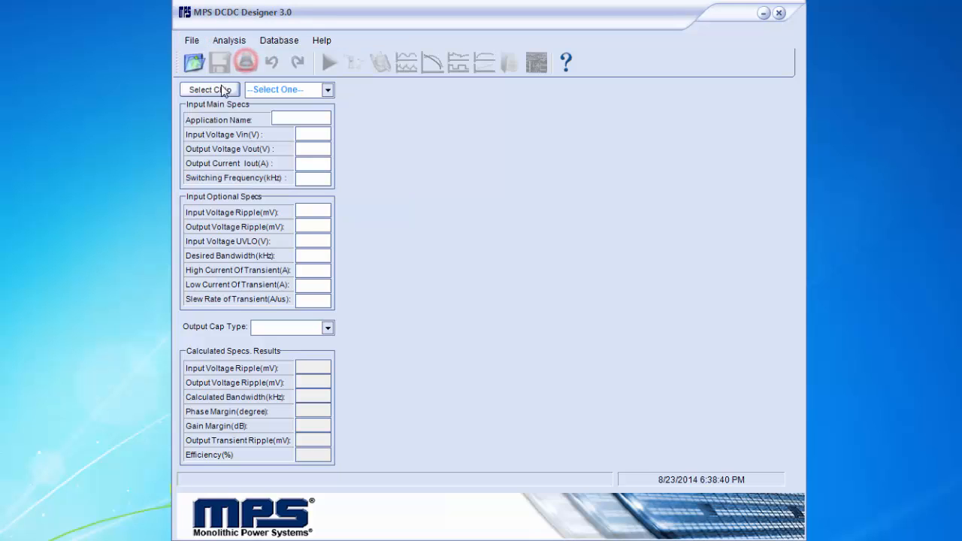
{"action": "left_click", "coordinate": [352, 245]}
{"action": "double_click", "coordinate": [352, 244]}
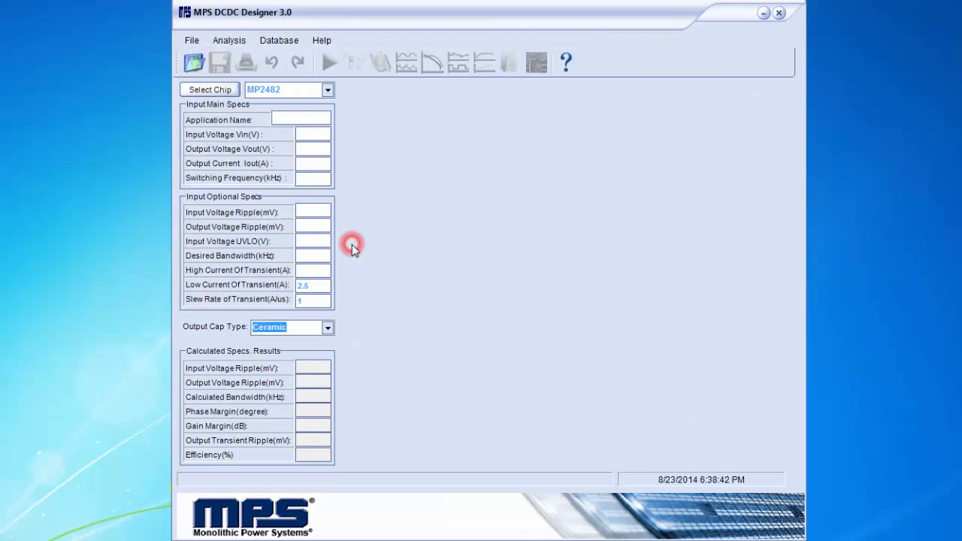